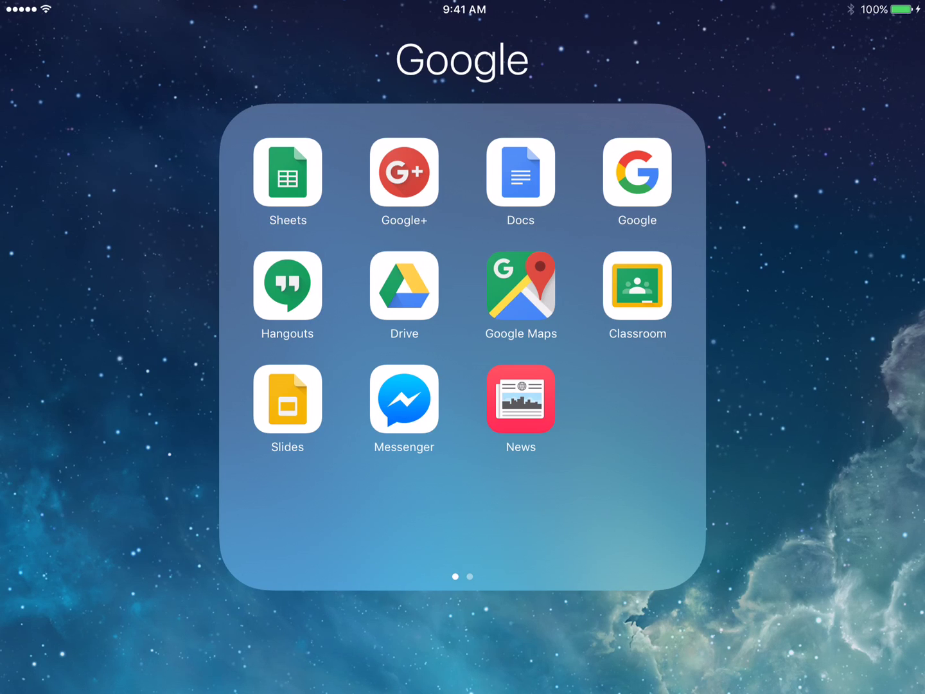
# Launch Google Drive and open the 160120 lecture folder
pyautogui.click(404, 285)
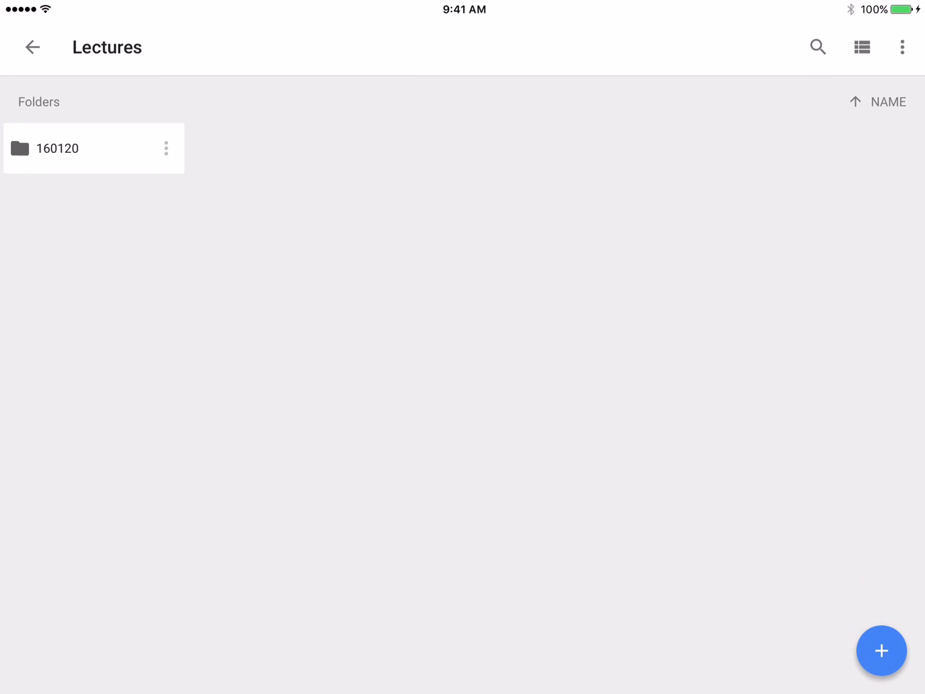
pyautogui.click(80, 149)
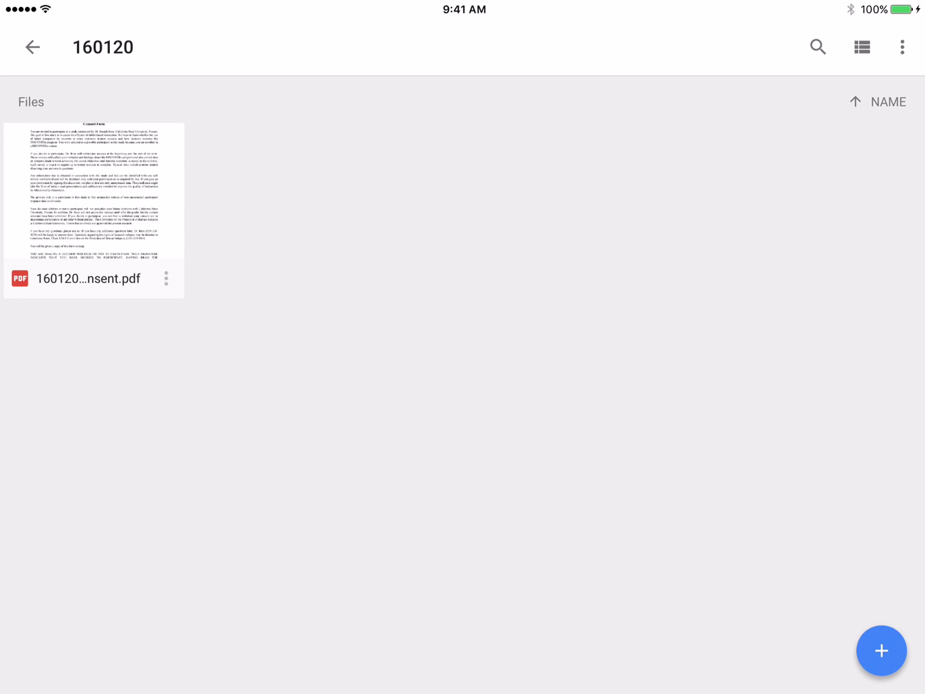
# Open the 160120 BIOL 105 consent PDF in the viewer
pyautogui.click(94, 192)
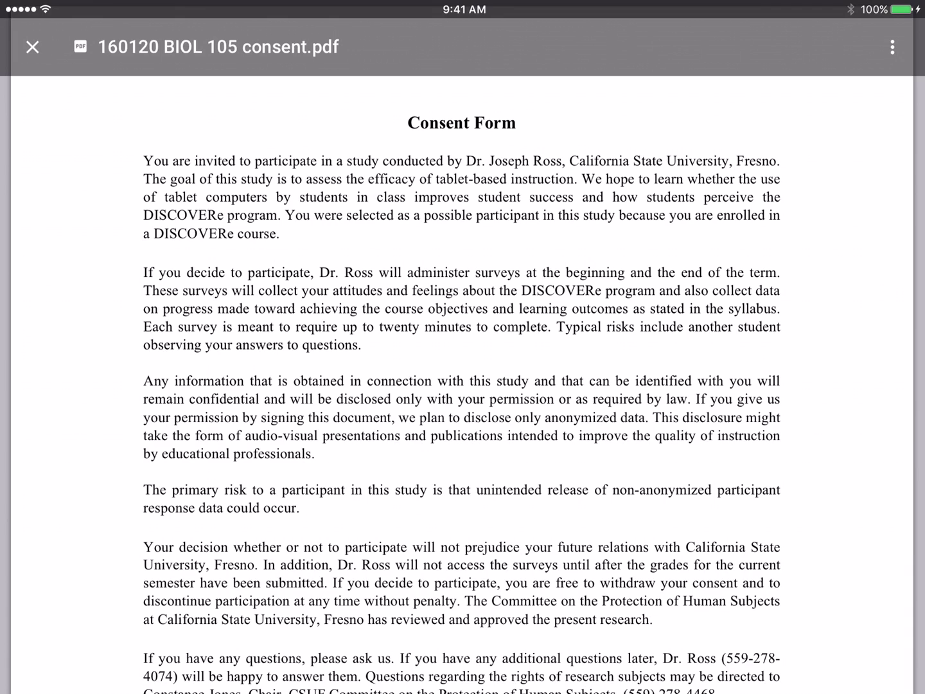
pyautogui.scroll(-10, 462, 362)
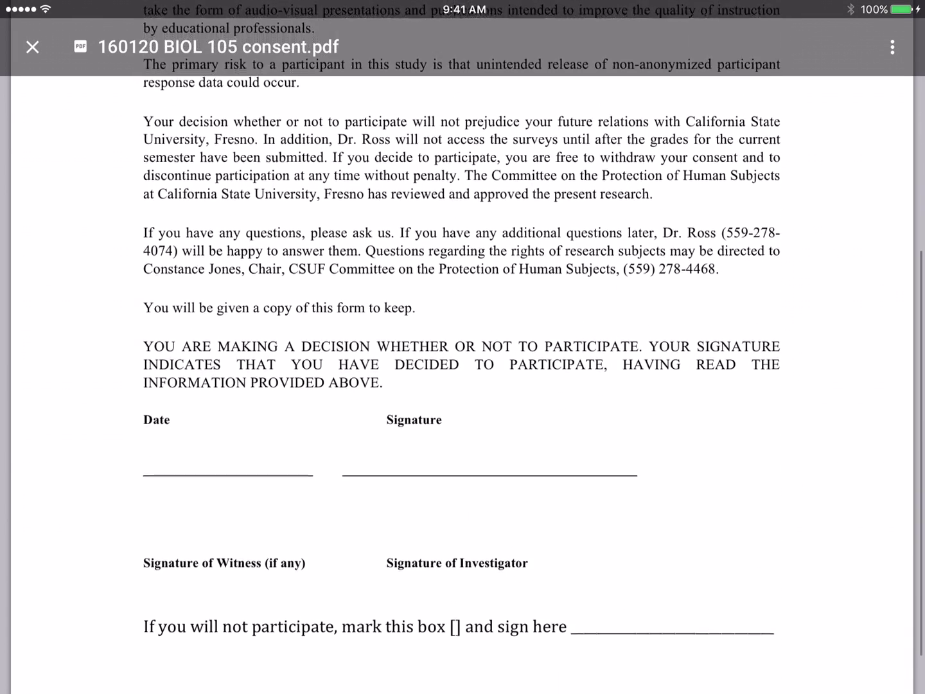
pyautogui.scroll(10, 462, 362)
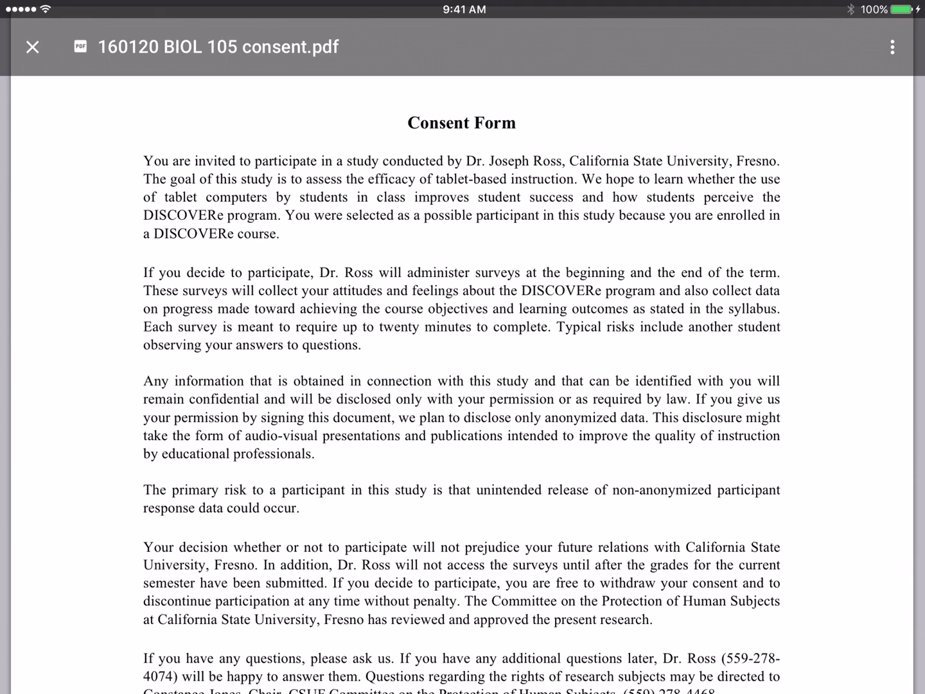
pyautogui.scroll(-10, 463, 361)
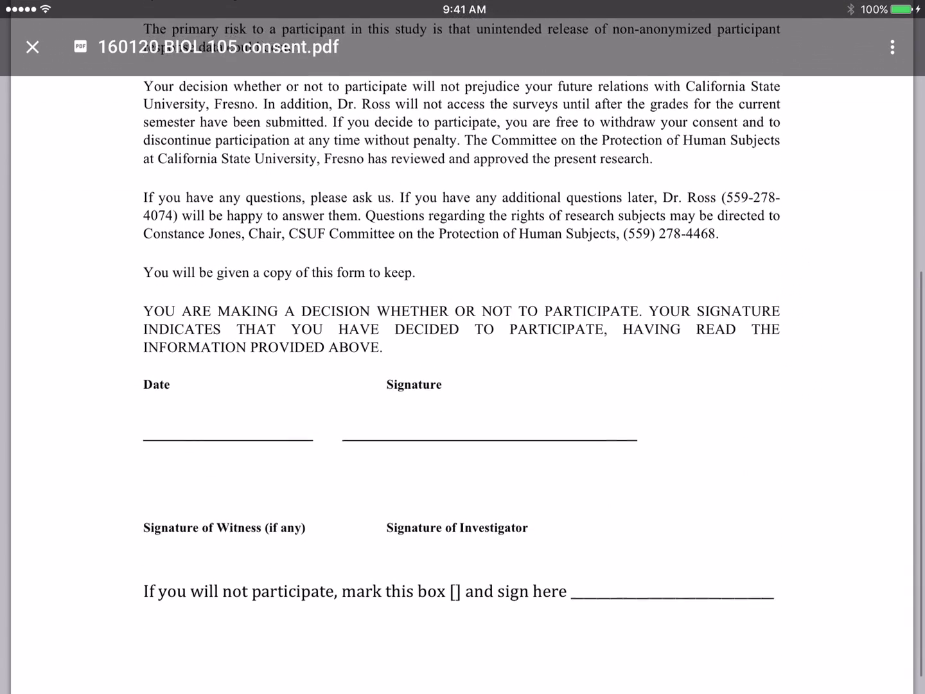
pyautogui.scroll(10, 462, 361)
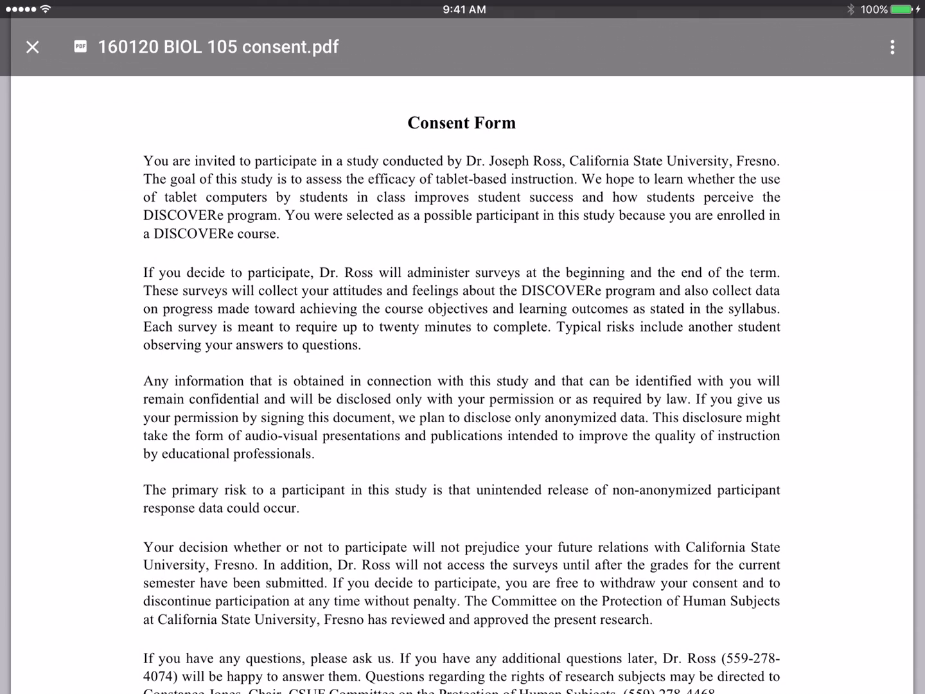
# Send a copy of the consent PDF to Xodo Docs via Open in
pyautogui.click(893, 47)
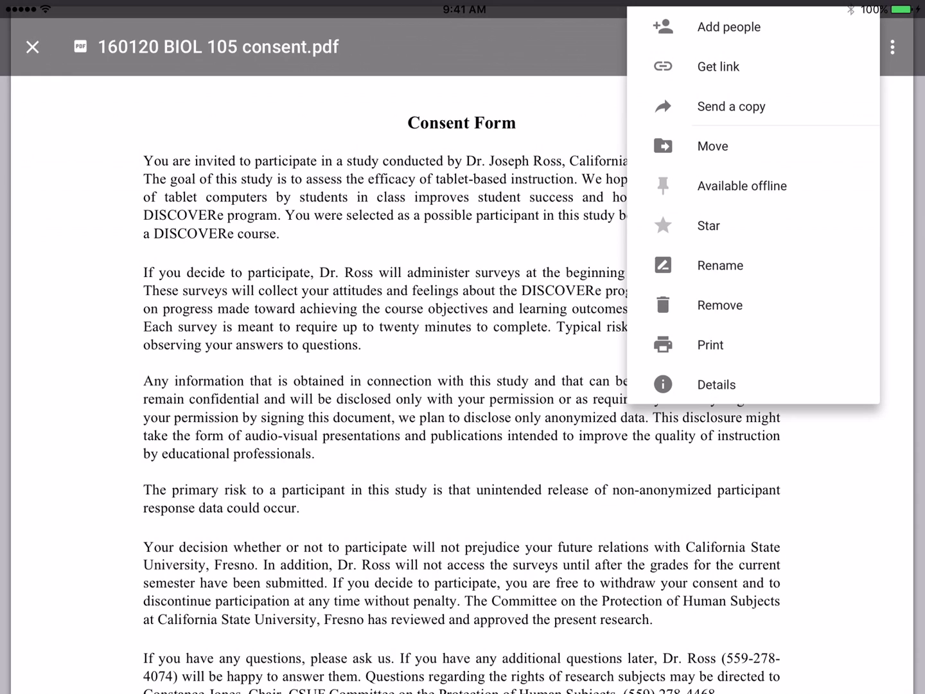
pyautogui.click(732, 106)
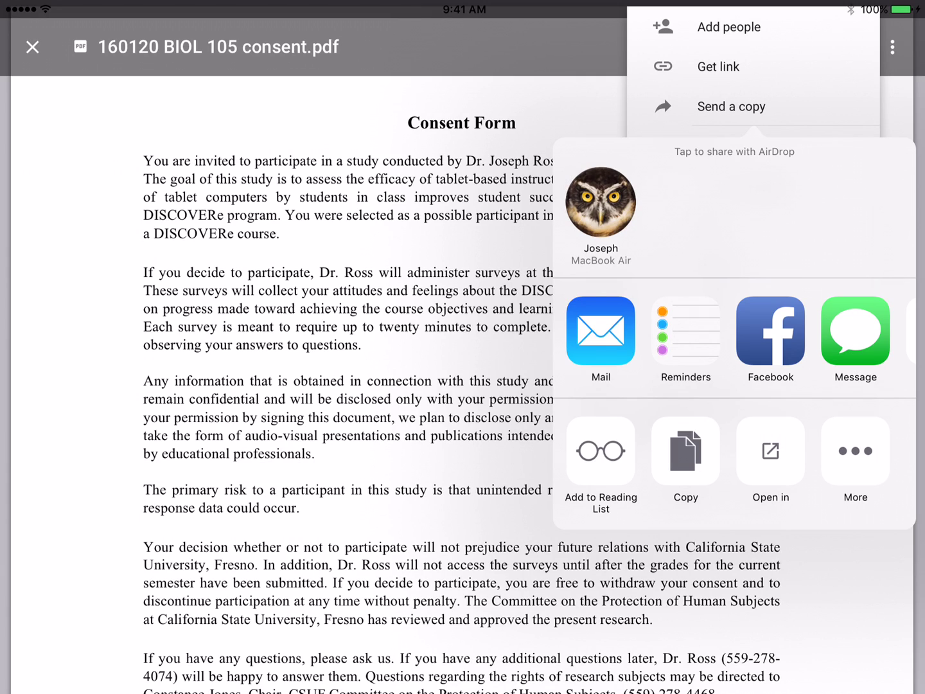
pyautogui.click(770, 452)
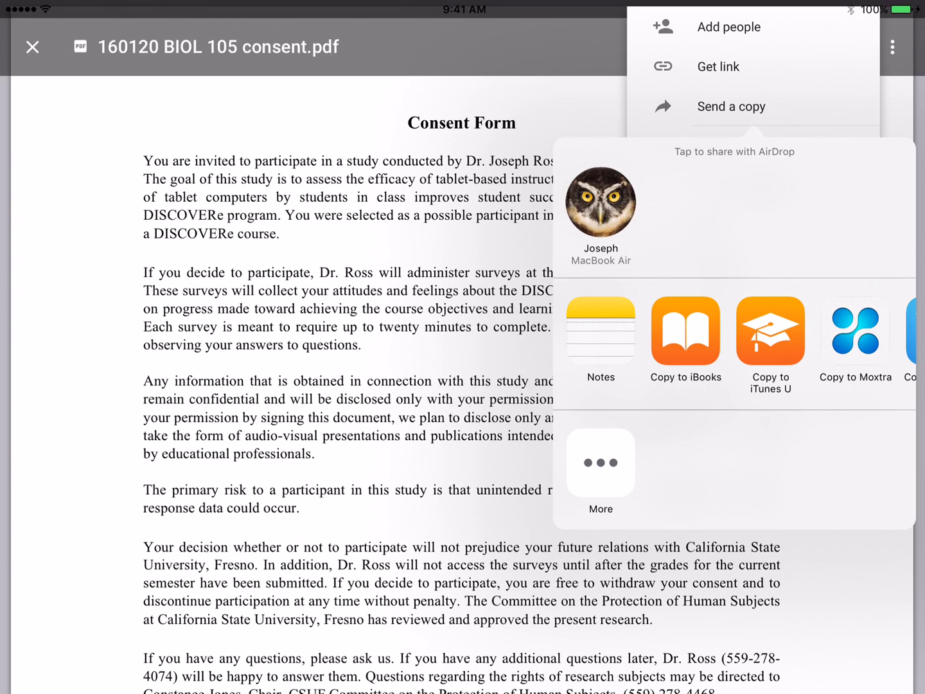
pyautogui.hscroll(5, 735, 339)
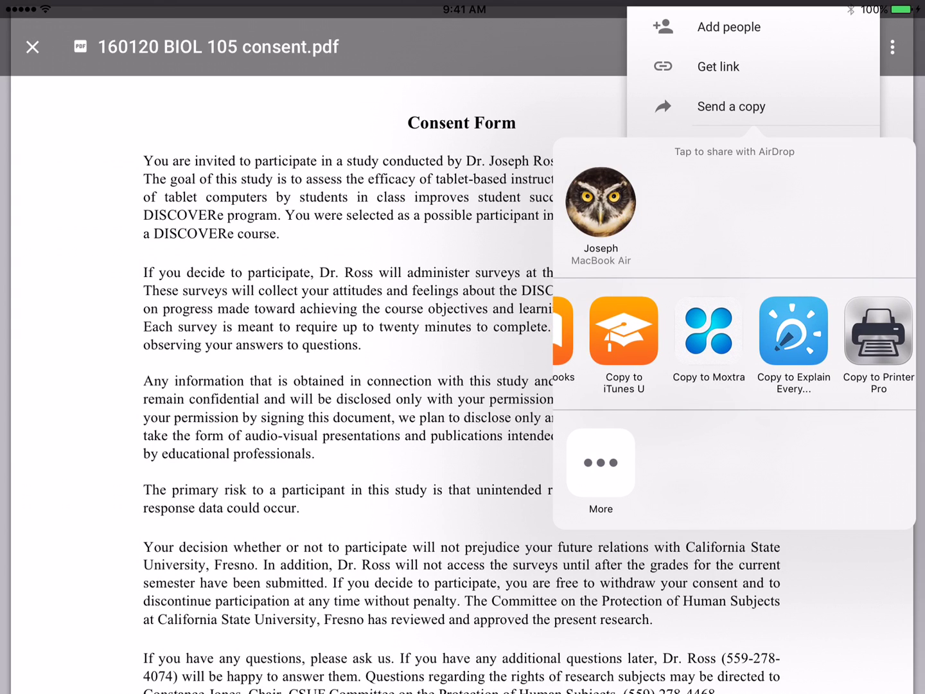
pyautogui.hscroll(5, 734, 340)
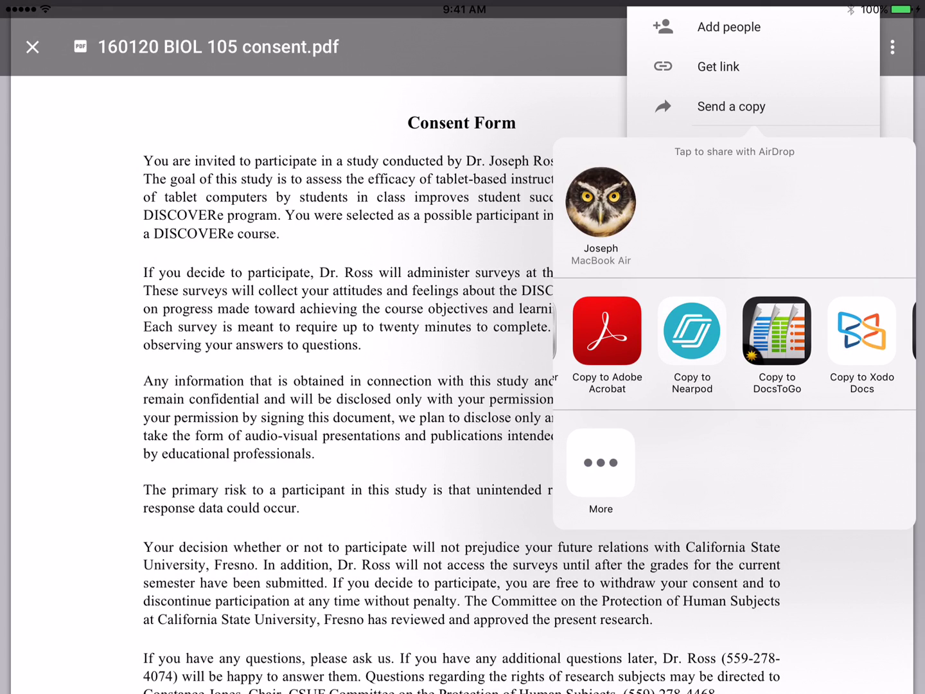
pyautogui.click(862, 330)
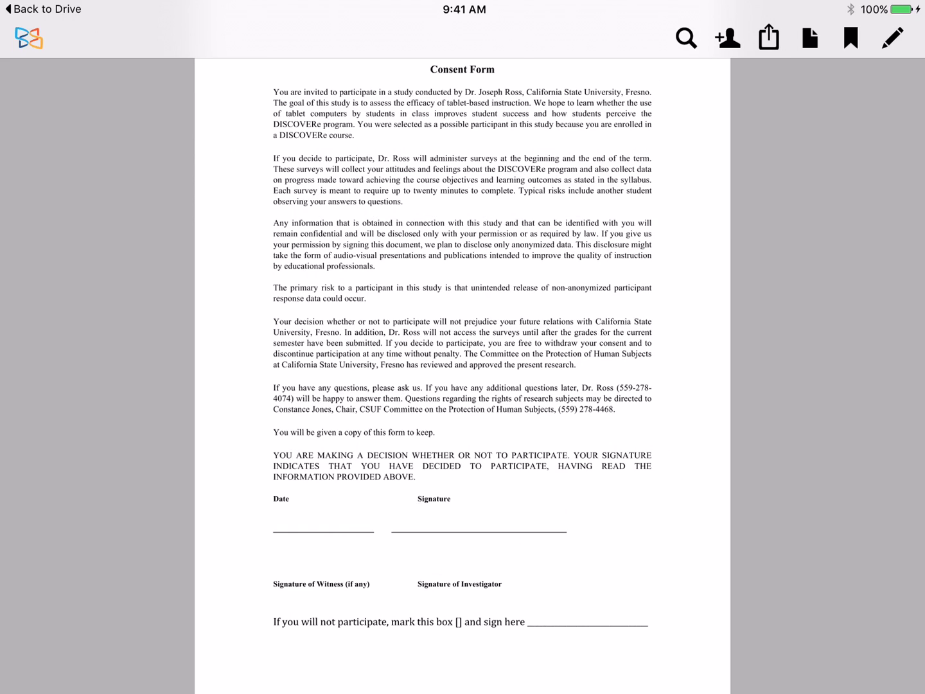
# Turn on annotation mode and select the freehand pen tool
pyautogui.click(893, 37)
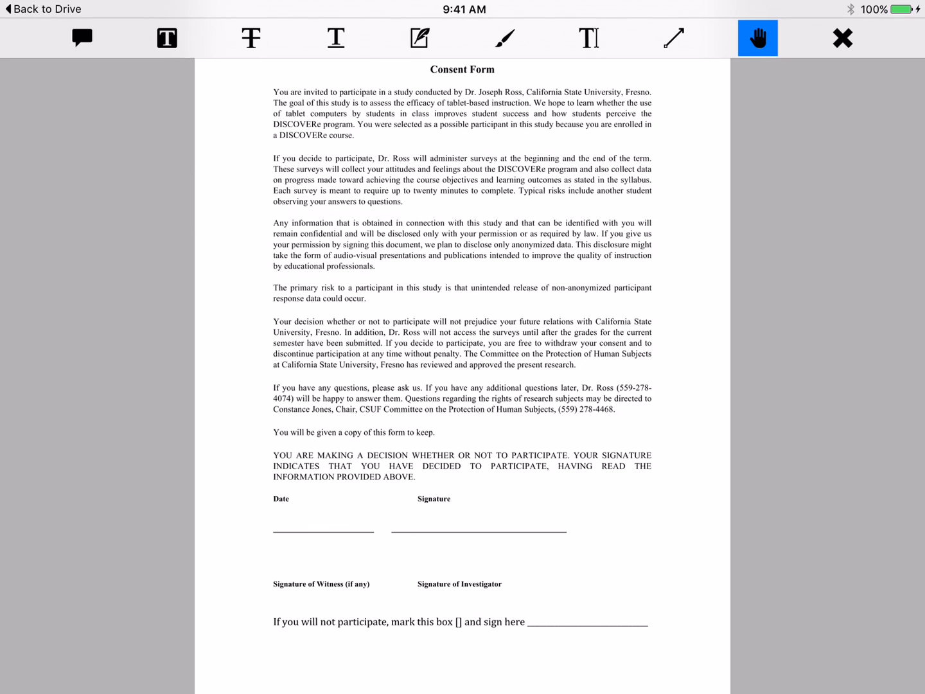
pyautogui.click(505, 37)
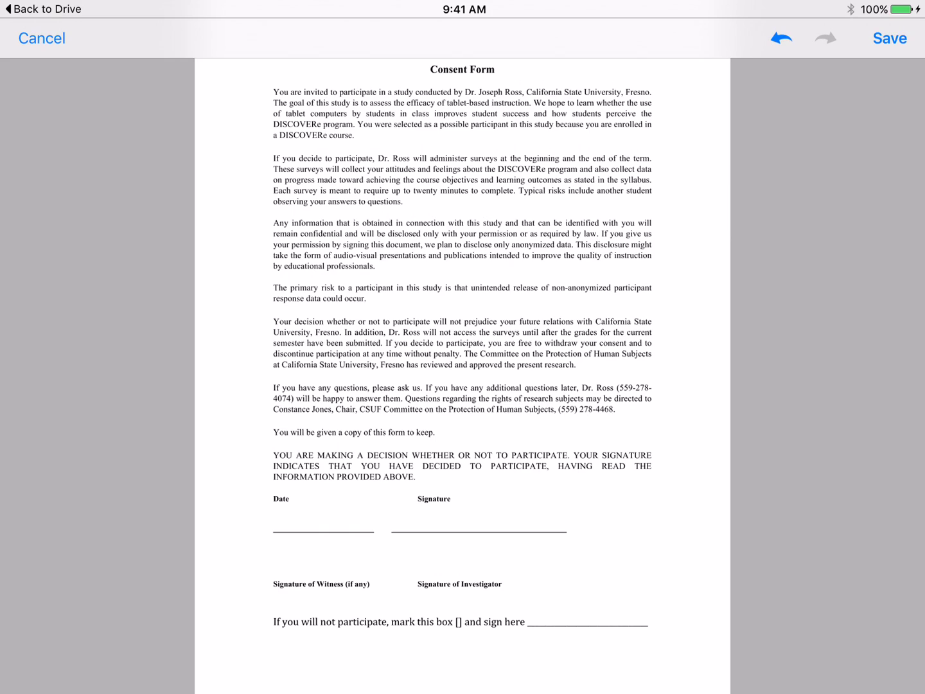
# Handwrite the date 1/16/16 and draw an X over the non-participation box
pyautogui.moveTo(265, 515)
pyautogui.mouseDown()
pyautogui.moveTo(262, 547)
pyautogui.moveTo(286, 523)
pyautogui.moveTo(312, 522)
pyautogui.moveTo(315, 536)
pyautogui.moveTo(336, 529)
pyautogui.mouseUp()
pyautogui.moveTo(348, 503); pyautogui.dragTo(367, 532)
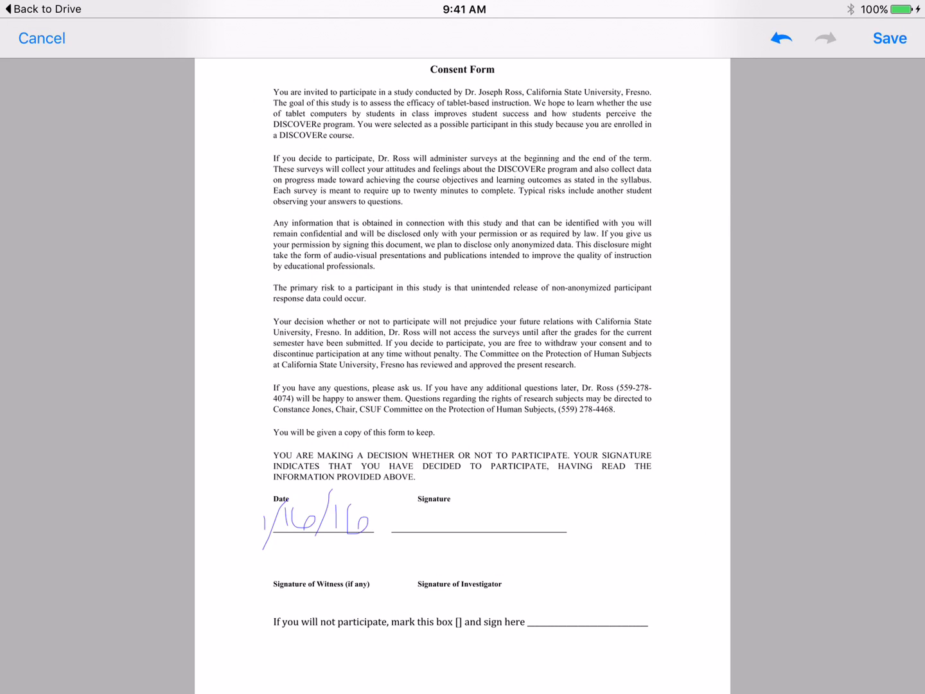
pyautogui.moveTo(449, 616)
pyautogui.mouseDown()
pyautogui.moveTo(467, 633)
pyautogui.moveTo(437, 643)
pyautogui.mouseUp()
# Write the initials JAR on the sign-here line and save the ink
pyautogui.moveTo(558, 599)
pyautogui.mouseDown()
pyautogui.moveTo(539, 620)
pyautogui.moveTo(571, 598)
pyautogui.mouseUp()
pyautogui.moveTo(580, 594)
pyautogui.mouseDown()
pyautogui.moveTo(558, 623)
pyautogui.moveTo(584, 622)
pyautogui.mouseUp()
pyautogui.moveTo(568, 613)
pyautogui.mouseDown()
pyautogui.moveTo(582, 613)
pyautogui.moveTo(600, 593)
pyautogui.moveTo(611, 620)
pyautogui.mouseUp()
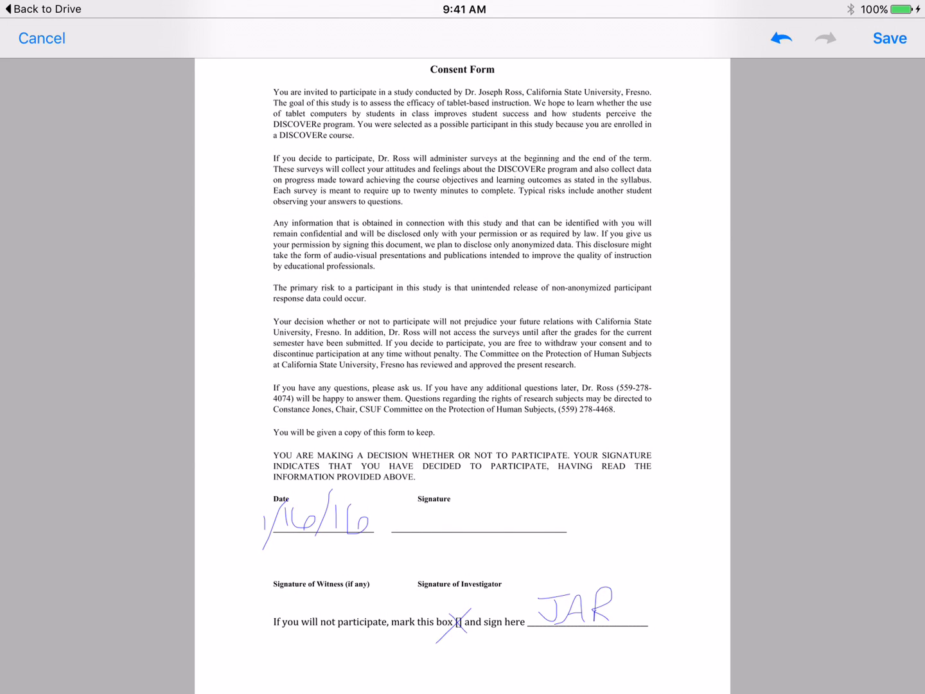
pyautogui.click(890, 39)
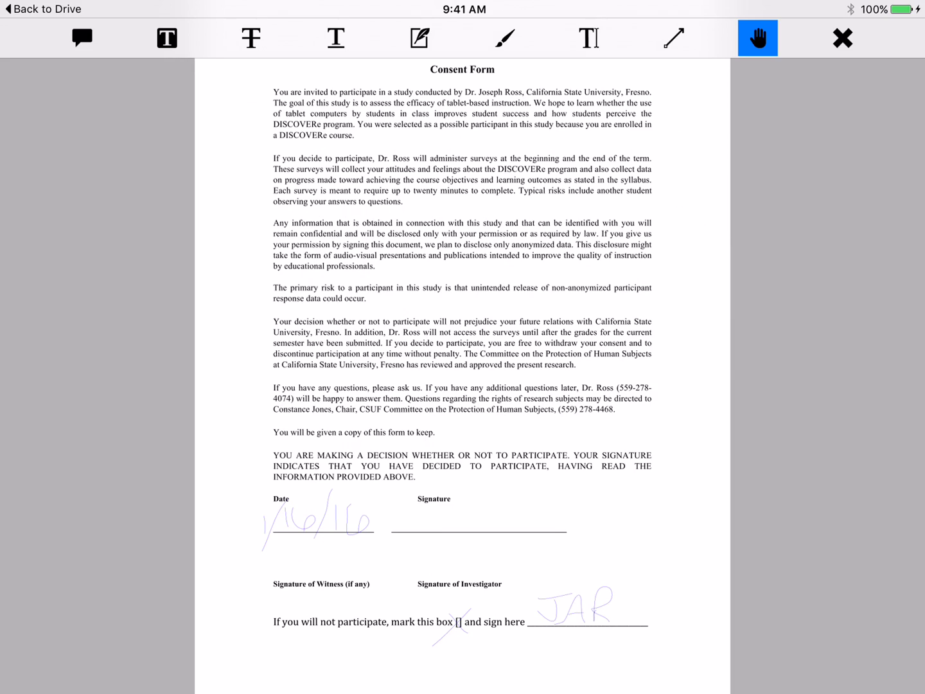
# Select and deselect the handwritten ink, then exit annotation mode
pyautogui.click(574, 606)
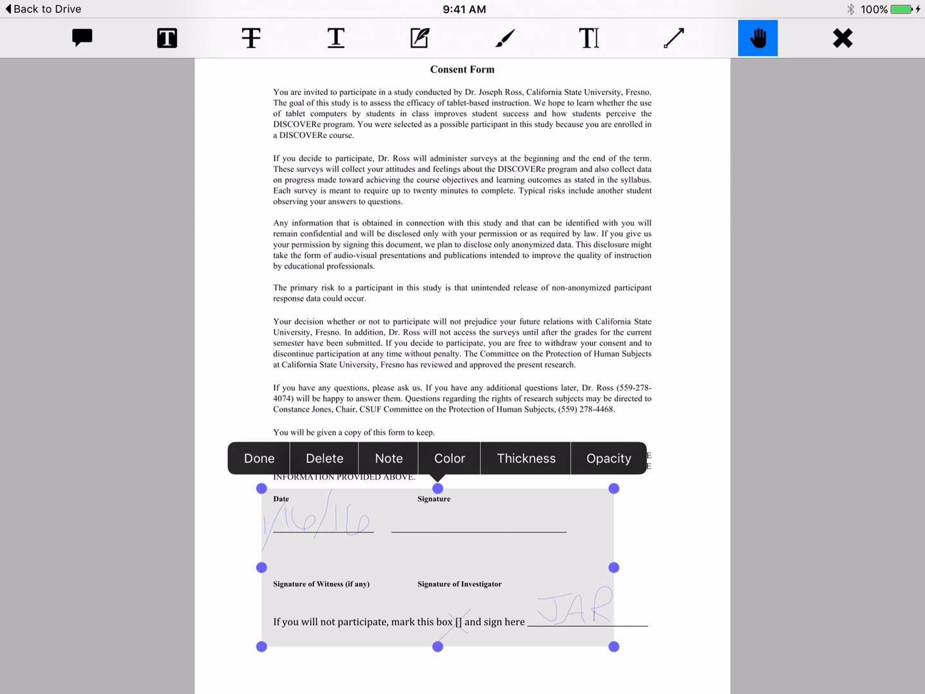
pyautogui.click(259, 459)
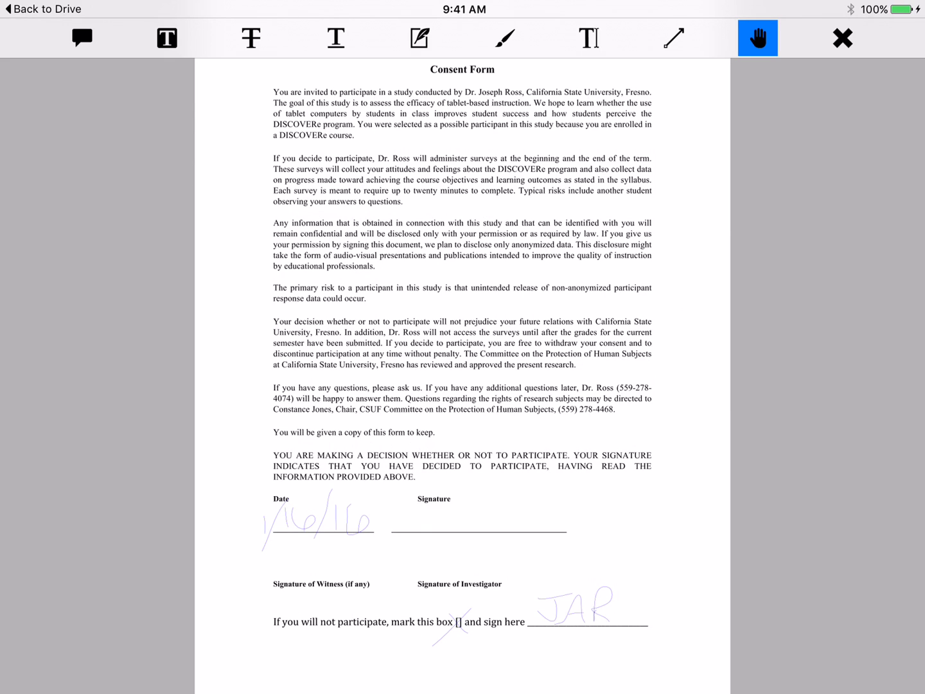
pyautogui.click(843, 37)
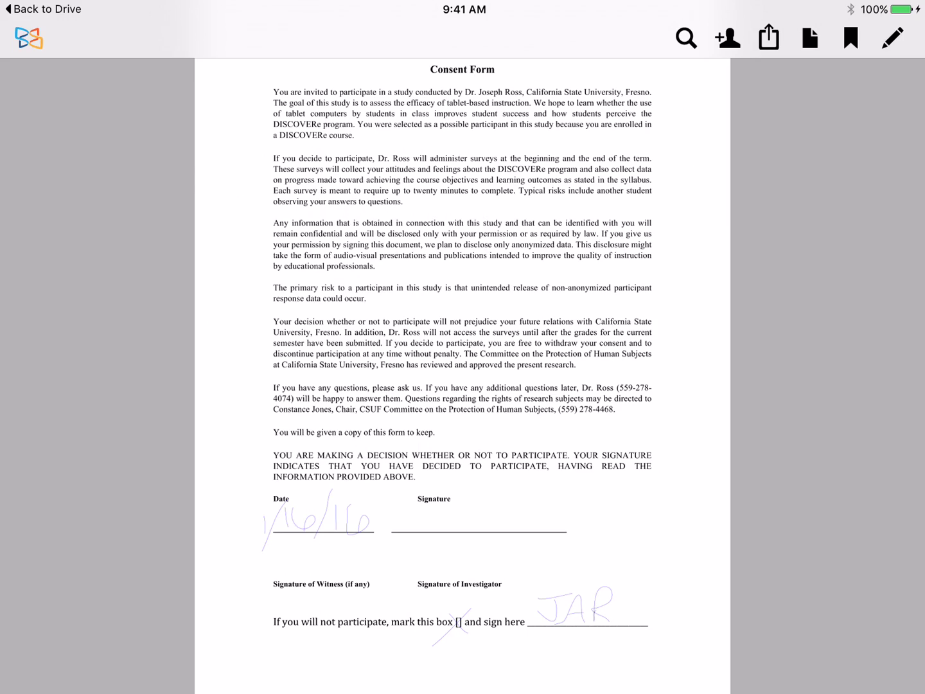
# Send the annotated consent form from Xodo Docs to Google Drive
pyautogui.click(769, 36)
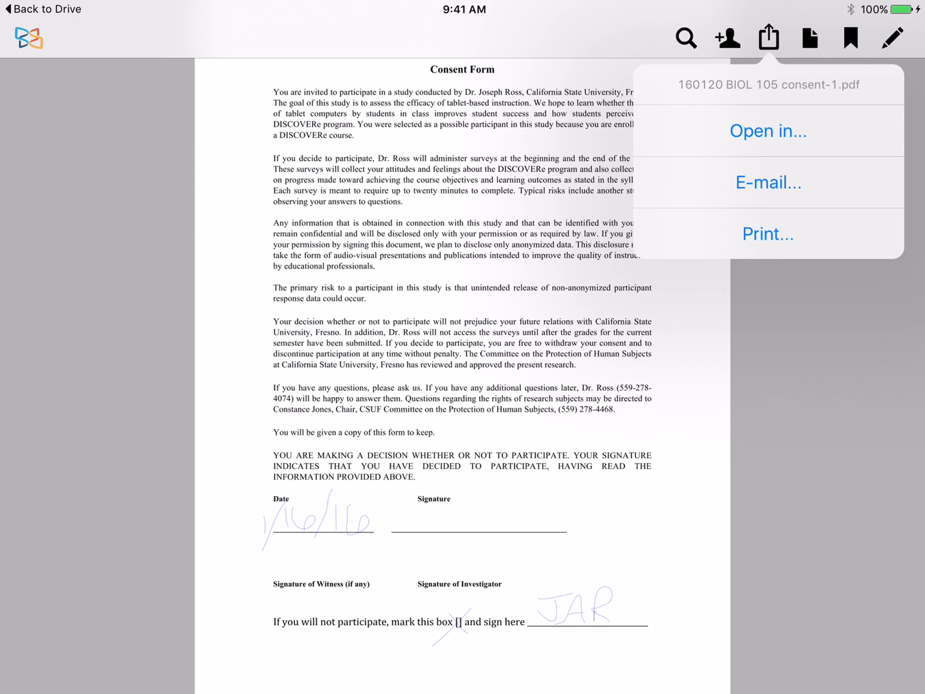
pyautogui.click(768, 130)
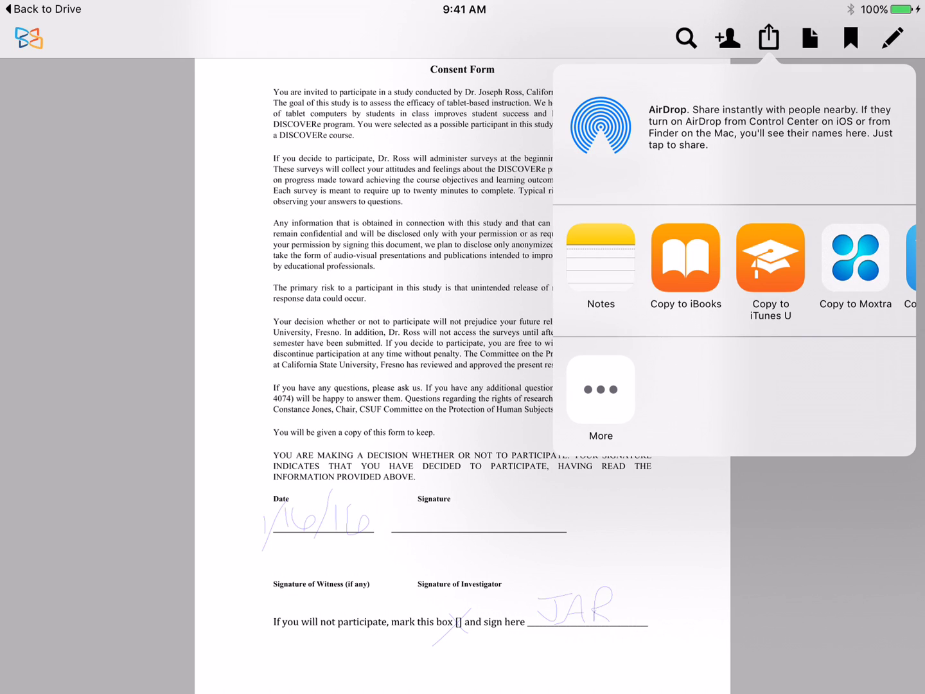
pyautogui.moveTo(853, 260); pyautogui.dragTo(600, 260)
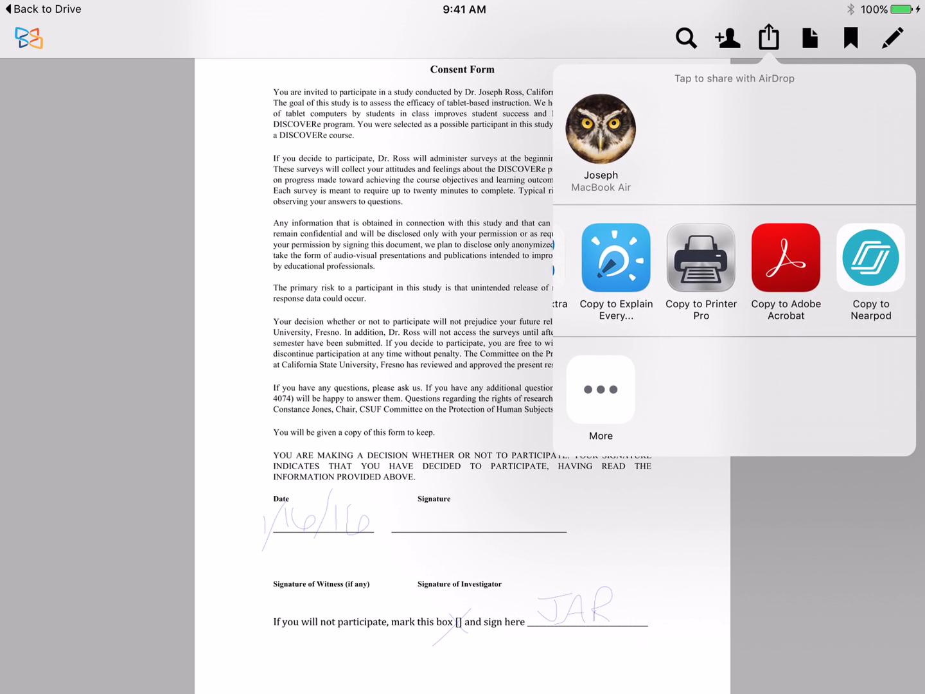
pyautogui.hscroll(5, 735, 260)
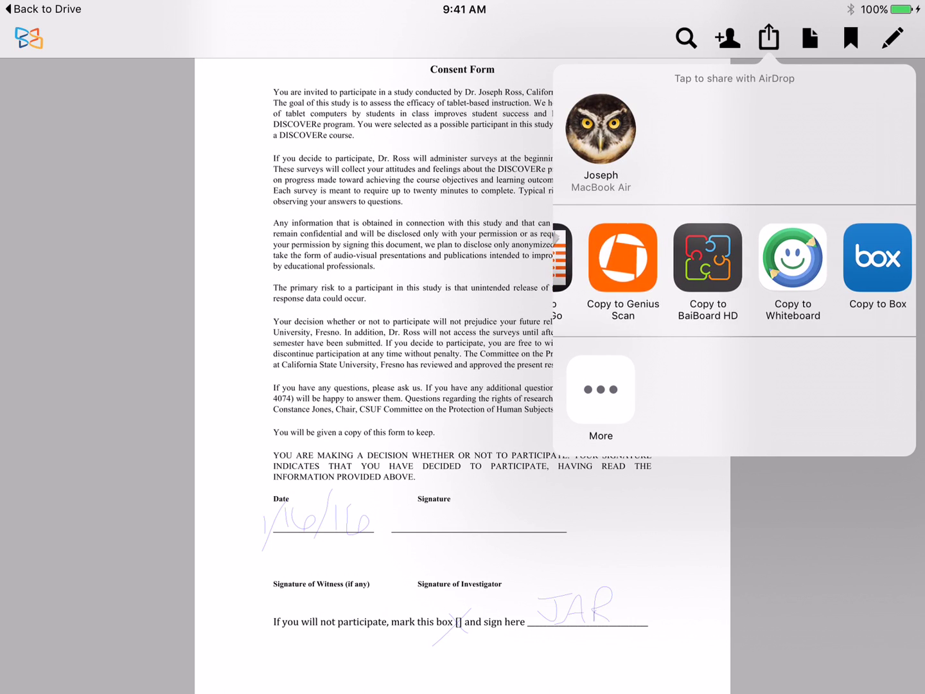
pyautogui.hscroll(5, 734, 260)
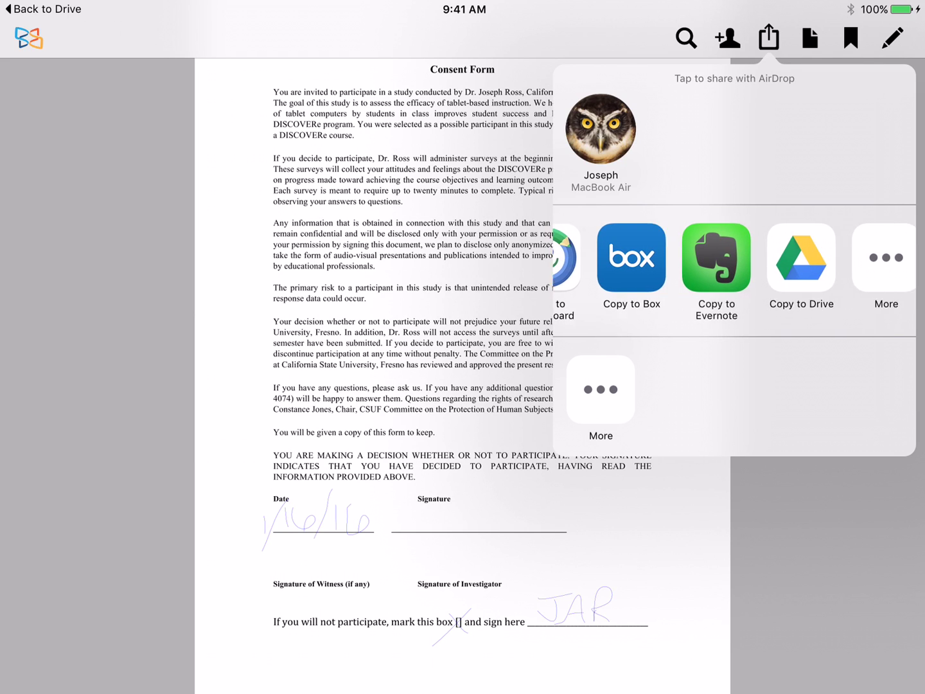
pyautogui.click(756, 257)
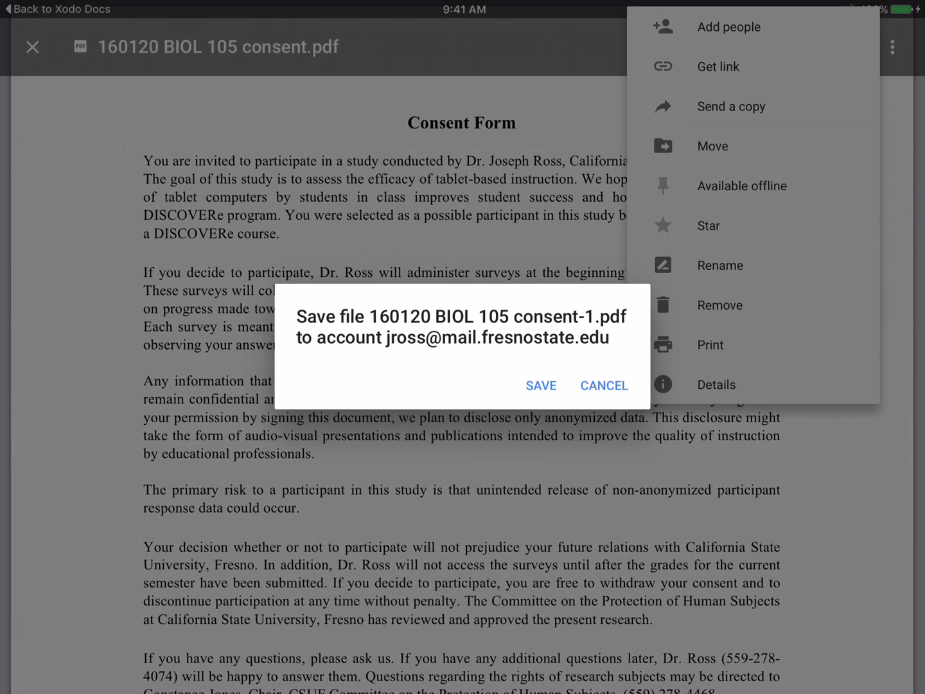
# Save 160120 BIOL 105 consent-1.pdf to Drive and dismiss the file options list
pyautogui.click(540, 385)
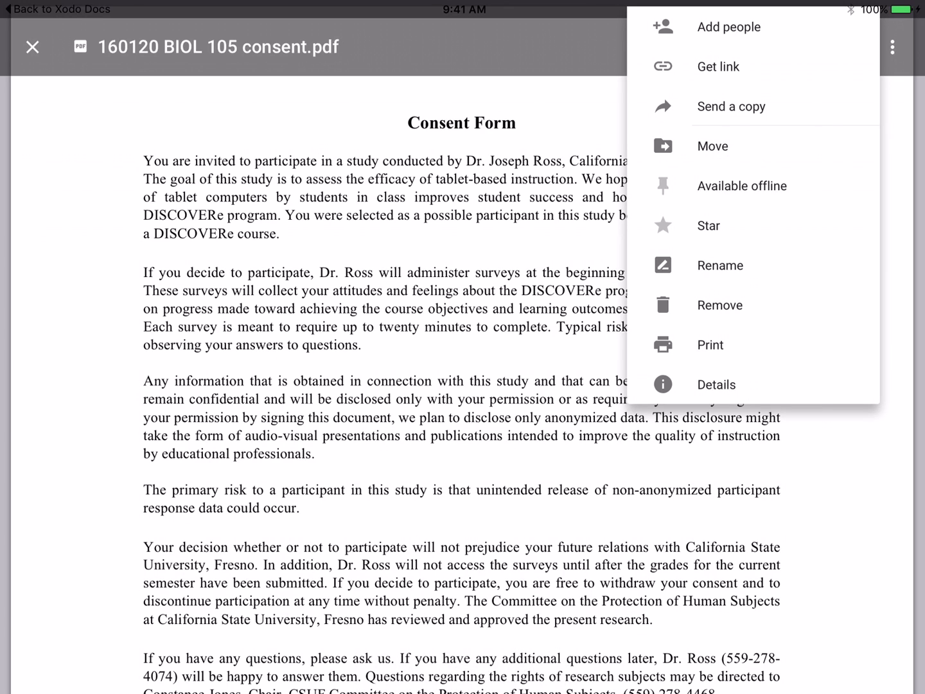
pyautogui.click(463, 435)
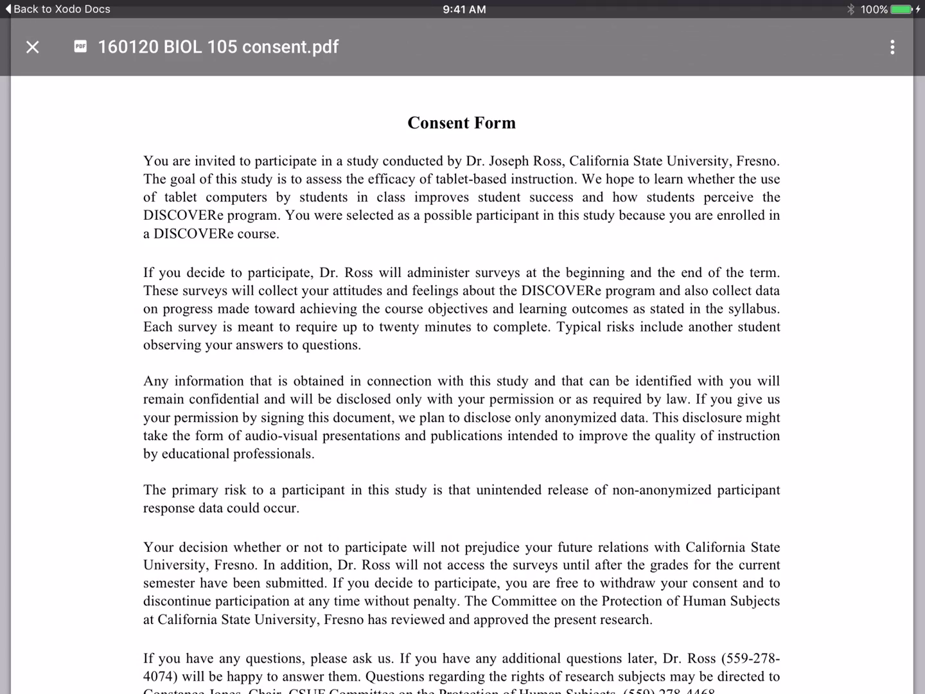
pyautogui.scroll(-10, 463, 362)
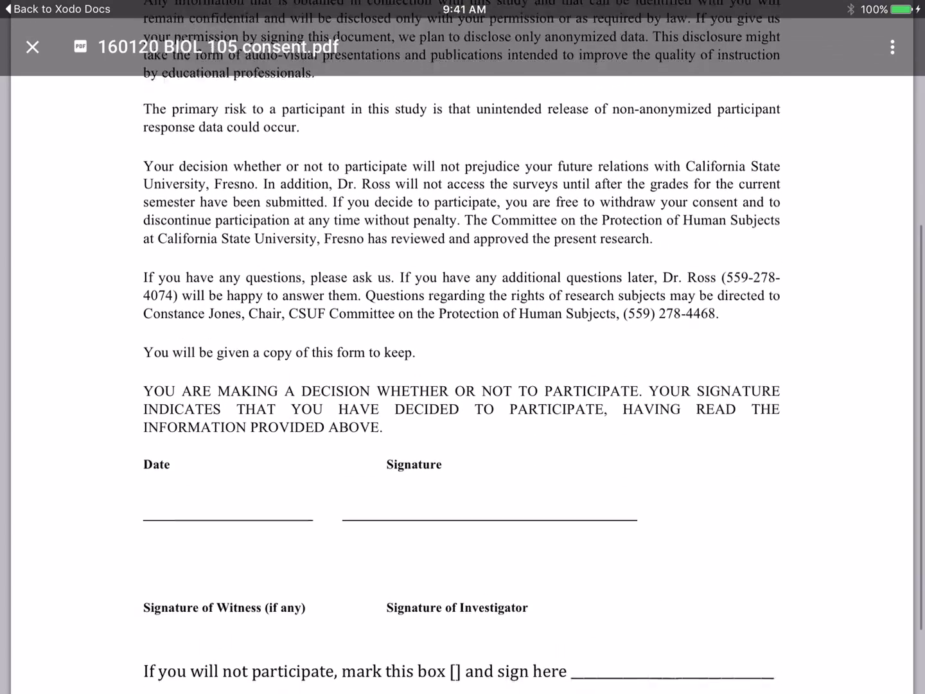
pyautogui.scroll(-3, 463, 362)
pyautogui.scroll(-4, 463, 362)
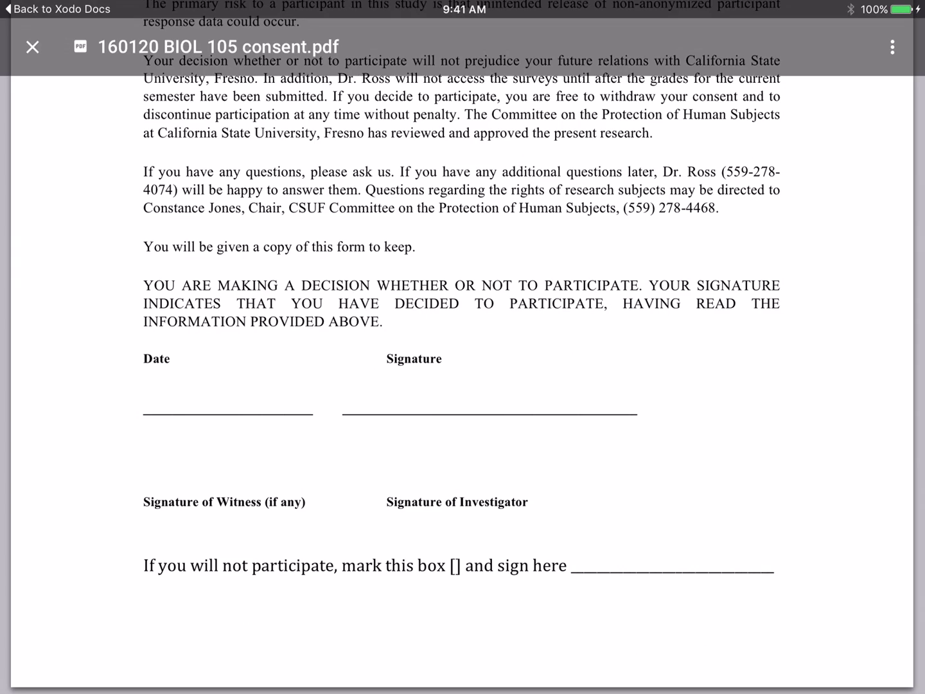
pyautogui.click(32, 47)
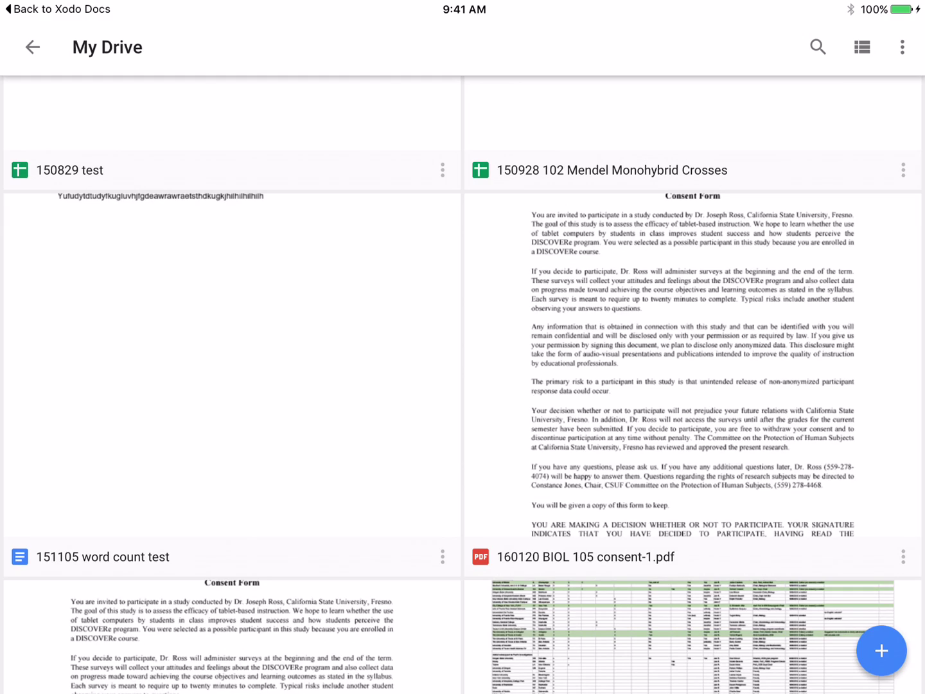
pyautogui.click(693, 361)
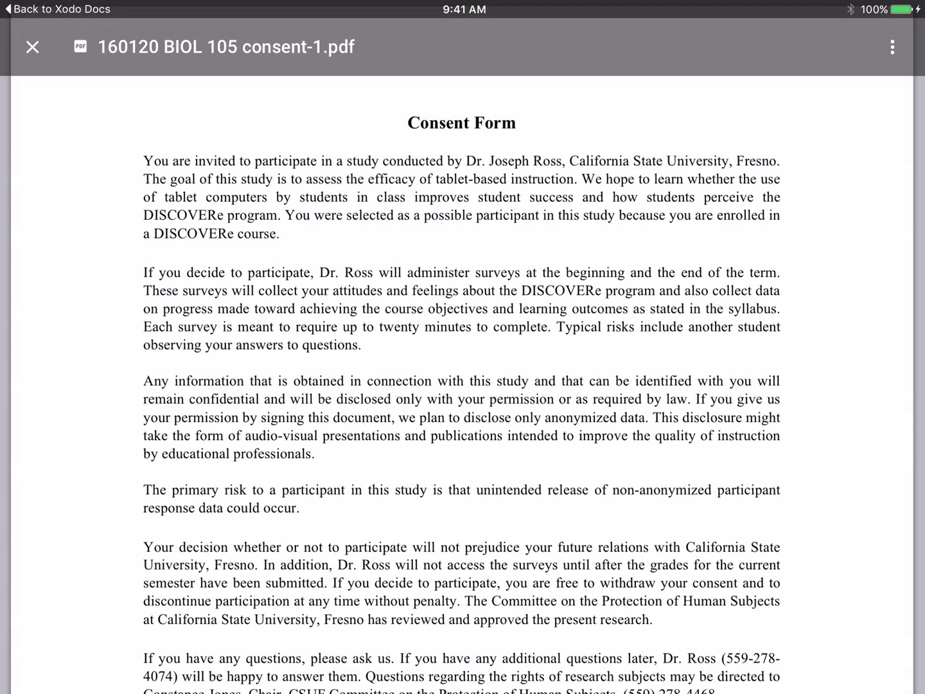
pyautogui.scroll(-10, 463, 390)
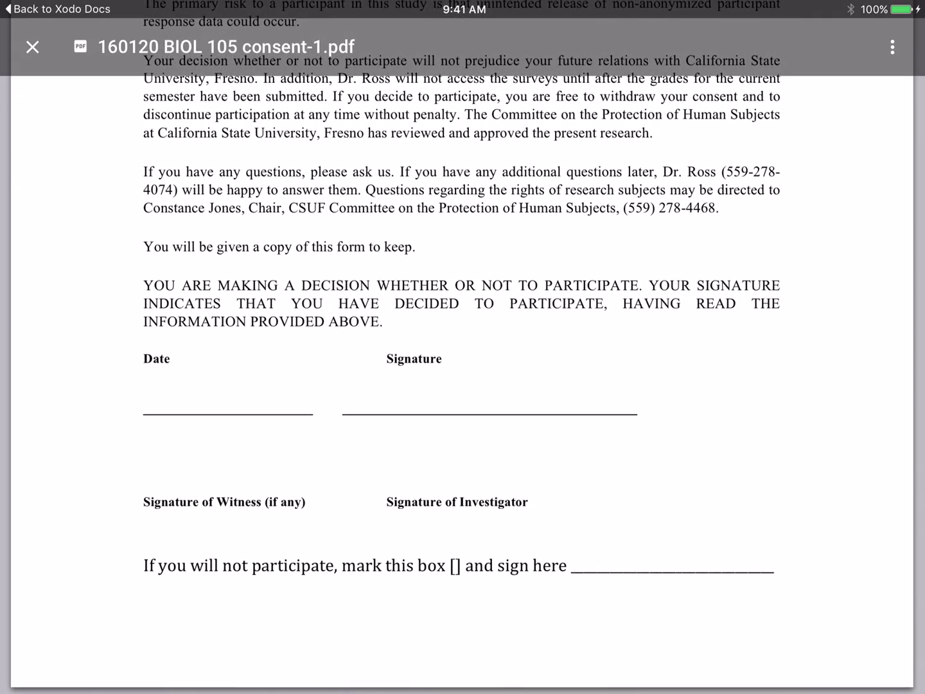
pyautogui.click(32, 47)
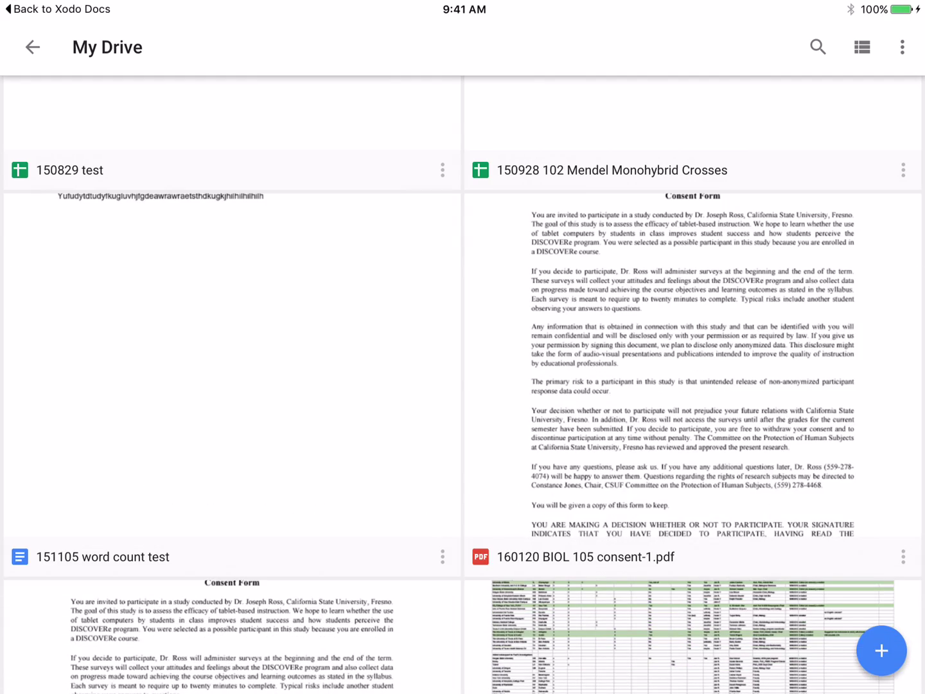